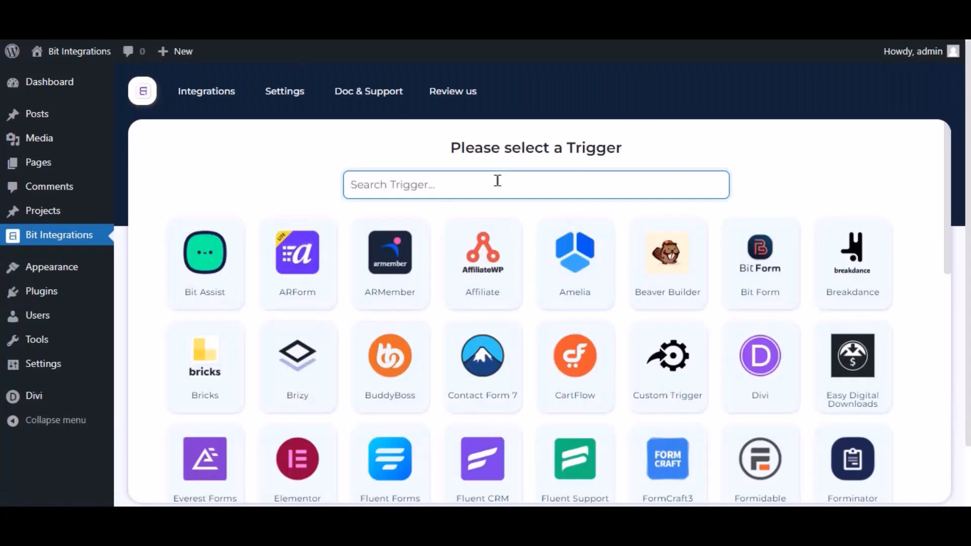
Choose Divi with its Contact Form as the trigger, and select Trello as the action
{"action": "type", "text": "divi"}
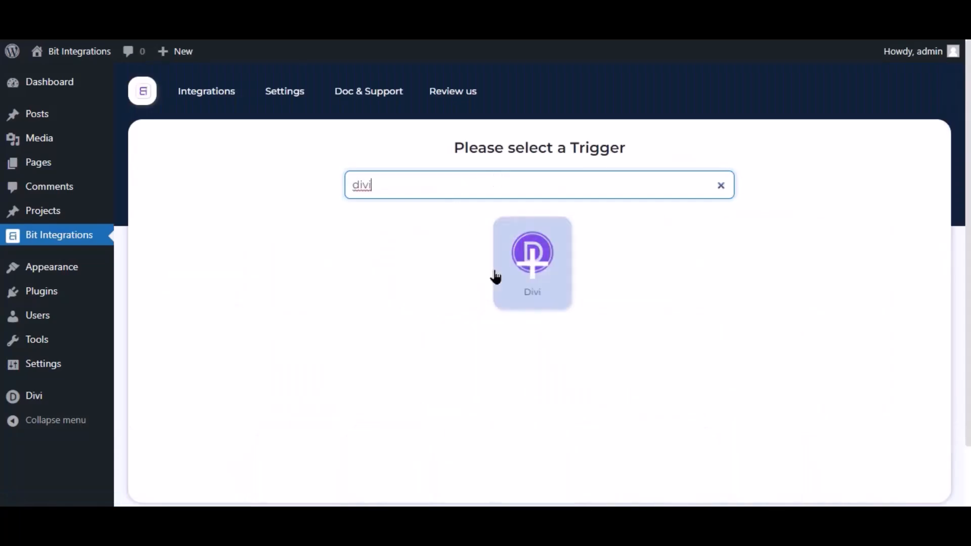
{"action": "left_click", "coordinate": [541, 285]}
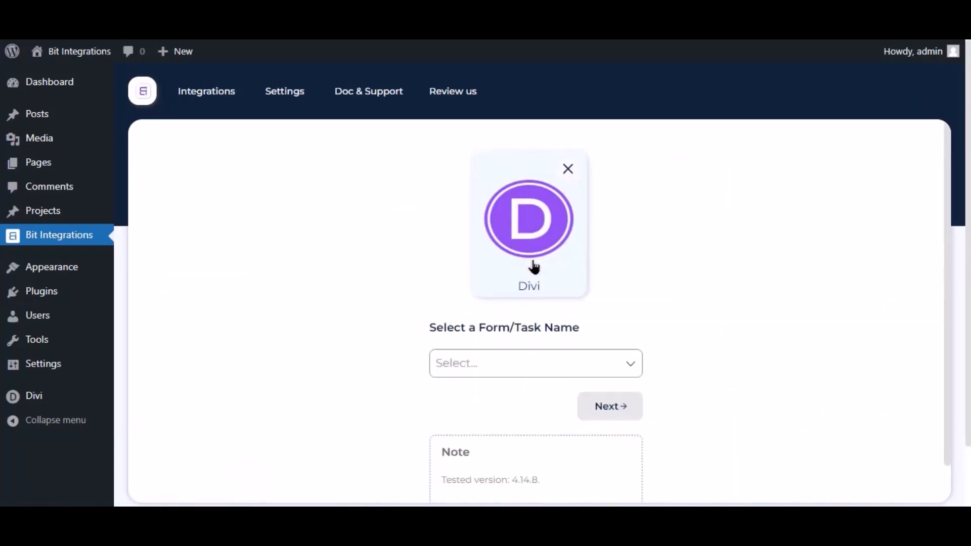
{"action": "left_click", "coordinate": [498, 366]}
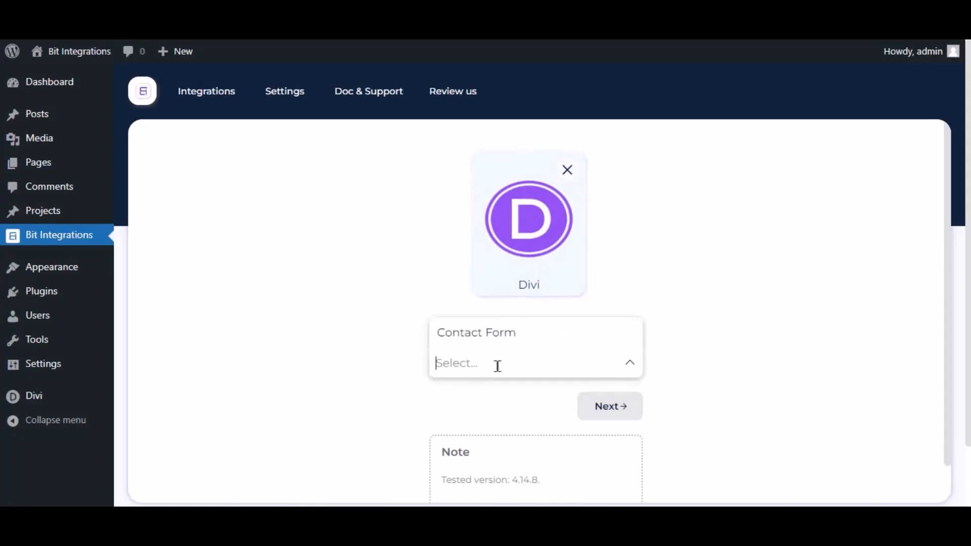
{"action": "left_click", "coordinate": [512, 340]}
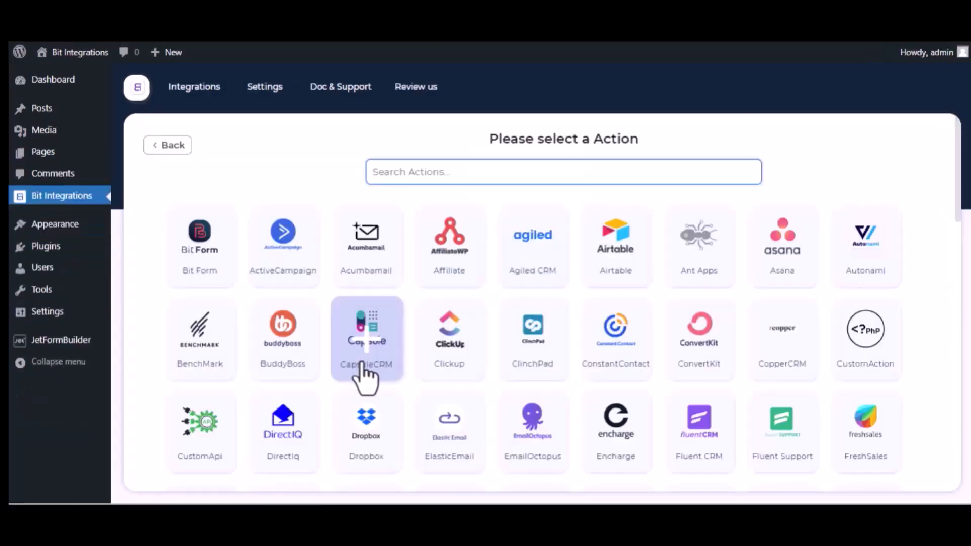
{"action": "type", "text": "trel"}
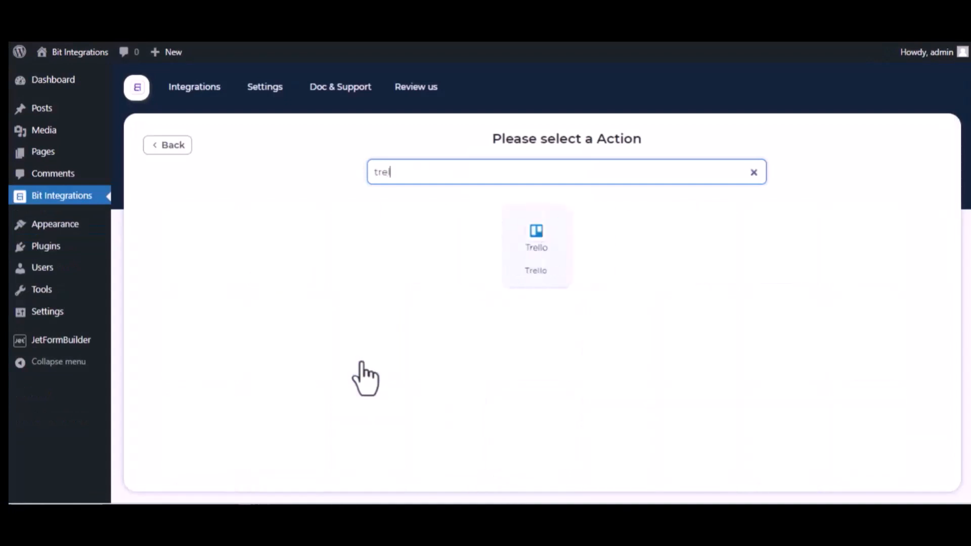
{"action": "left_click", "coordinate": [548, 264]}
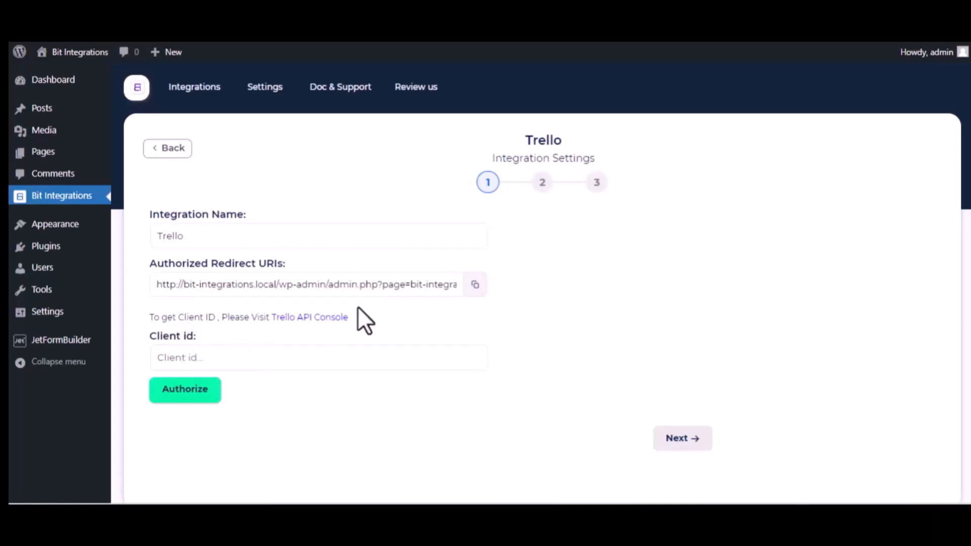
Go from the Trello API Console link to the Power-Up Admin Portal and accept the Trello Developer Terms
{"action": "left_click", "coordinate": [336, 318]}
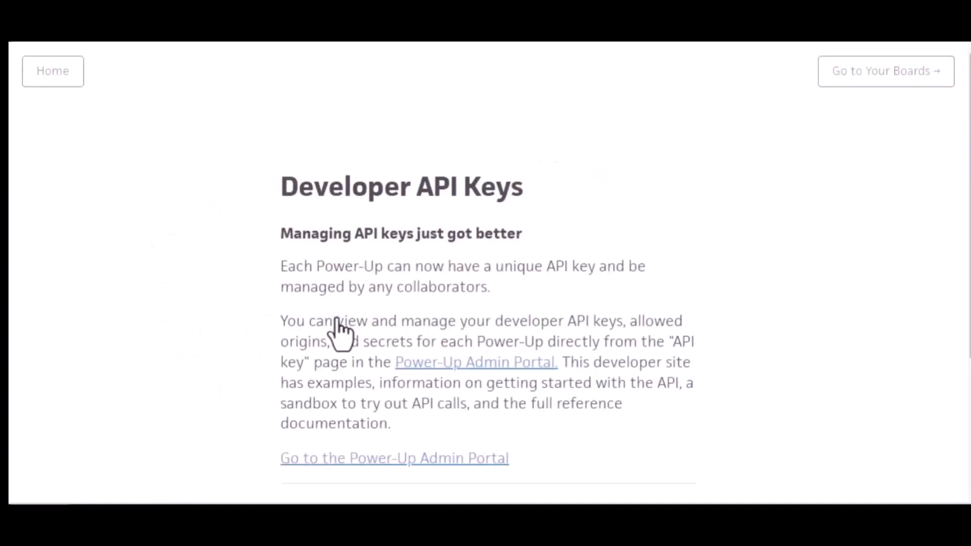
{"action": "left_click", "coordinate": [486, 365]}
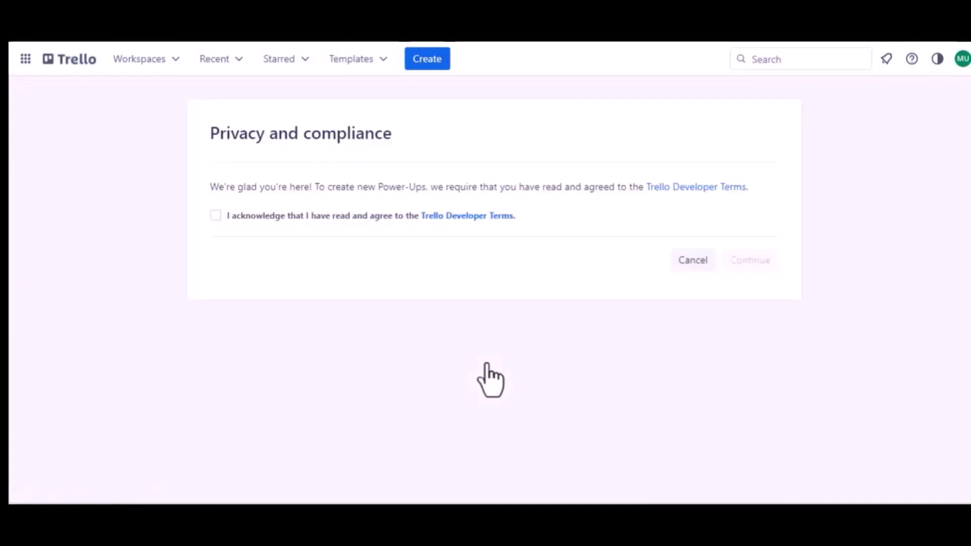
{"action": "left_click", "coordinate": [215, 215]}
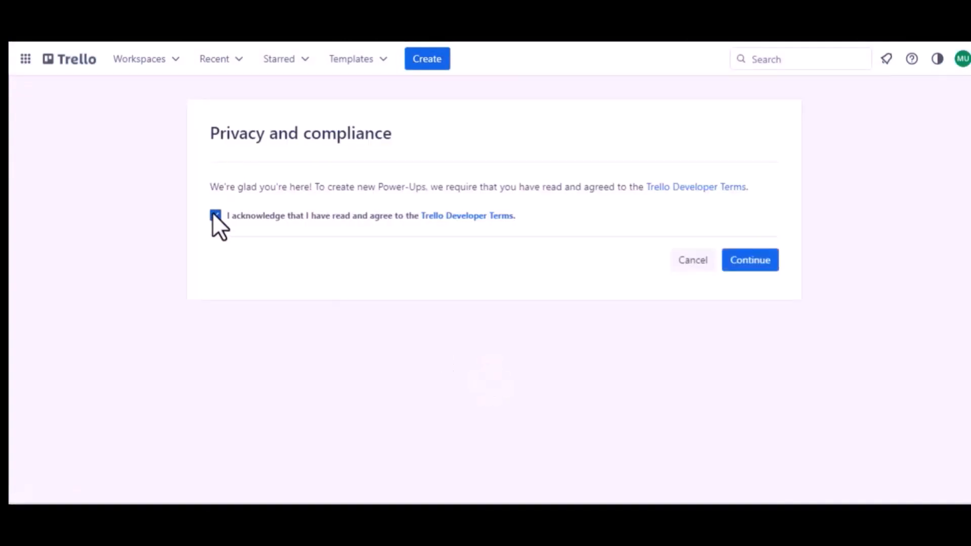
{"action": "left_click", "coordinate": [733, 260]}
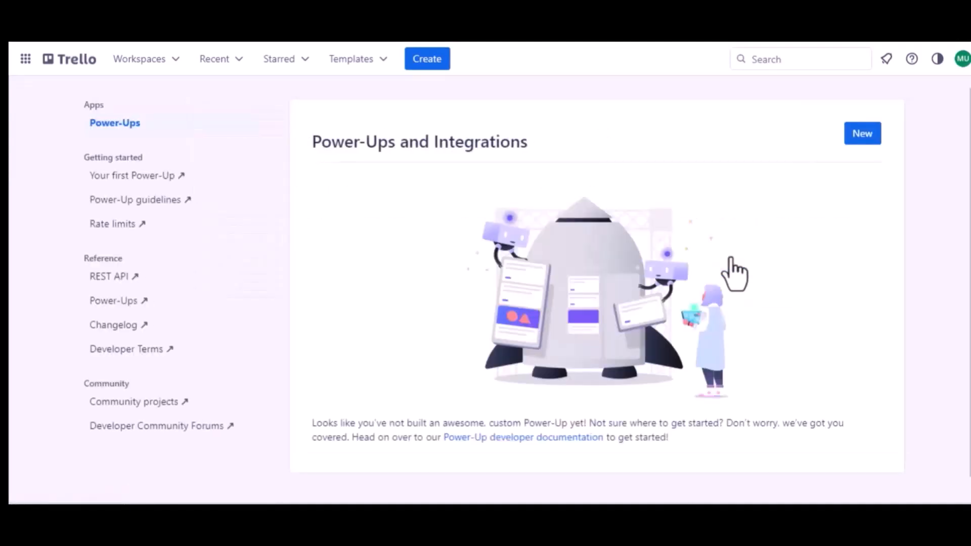
Start a new Power-Up named Jet Form Builder and assign it to Trello Workspace
{"action": "left_click", "coordinate": [862, 135]}
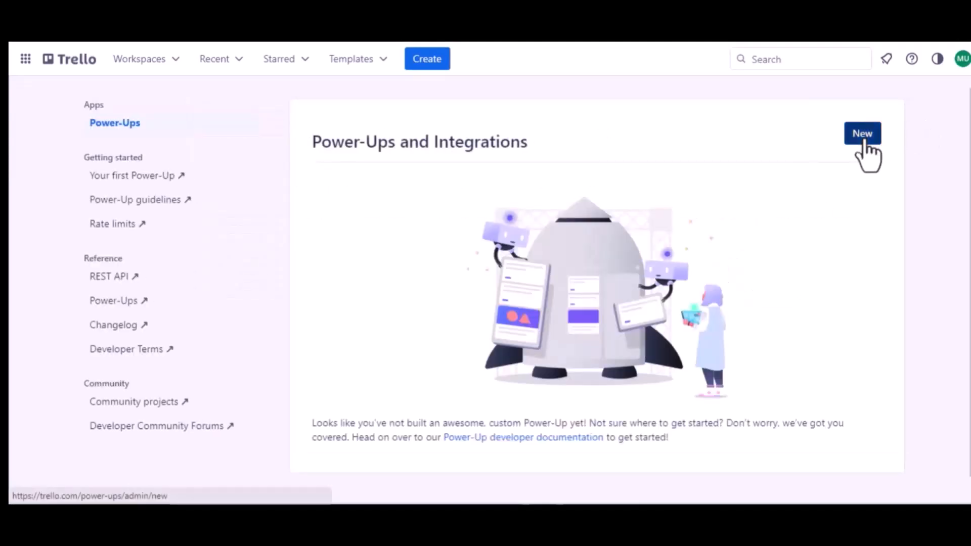
{"action": "left_click", "coordinate": [311, 207]}
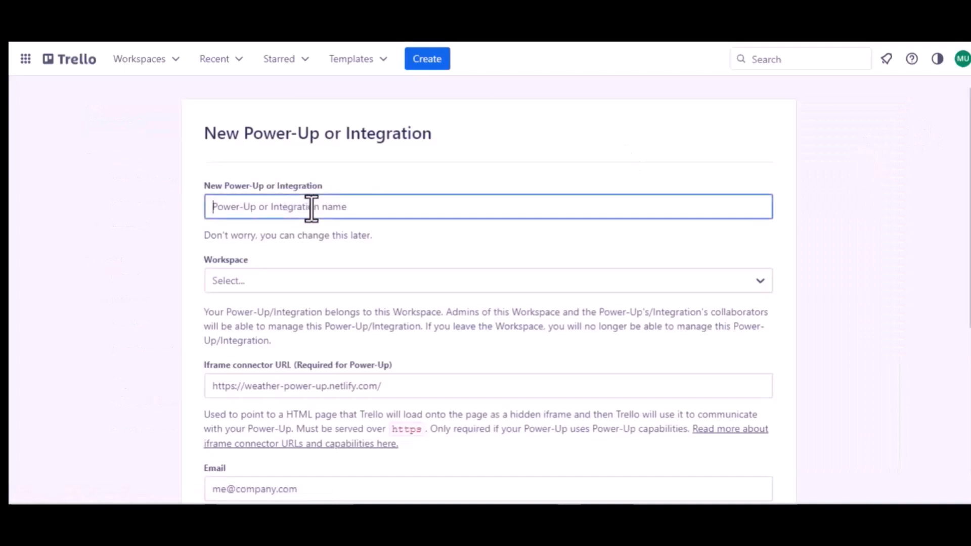
{"action": "type", "text": "Jet F"}
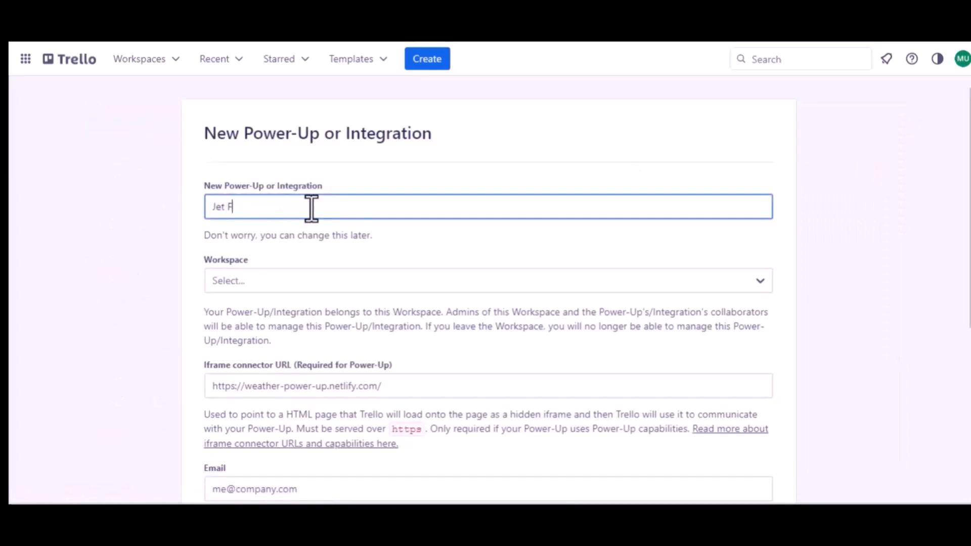
{"action": "type", "text": "orm Buider"}
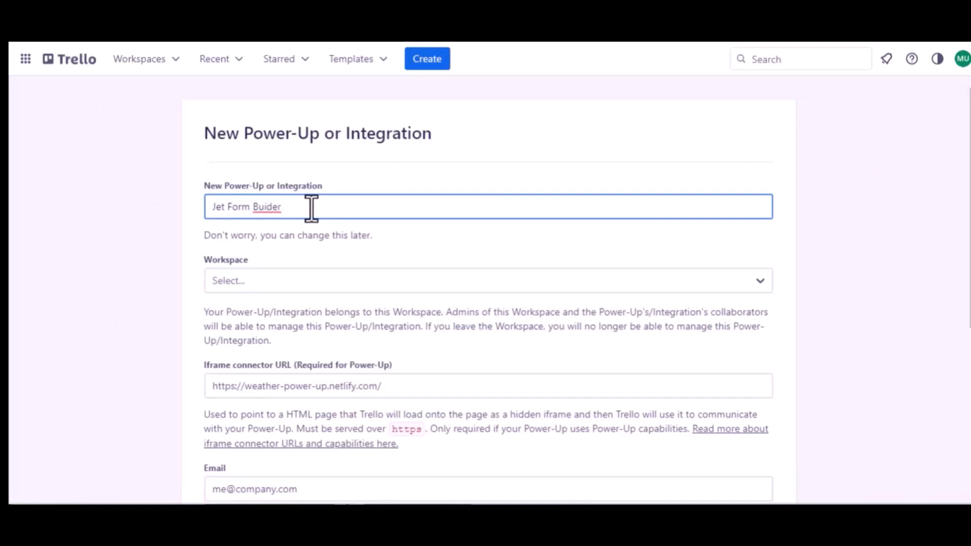
{"action": "left_click", "coordinate": [268, 207]}
{"action": "type", "text": "l"}
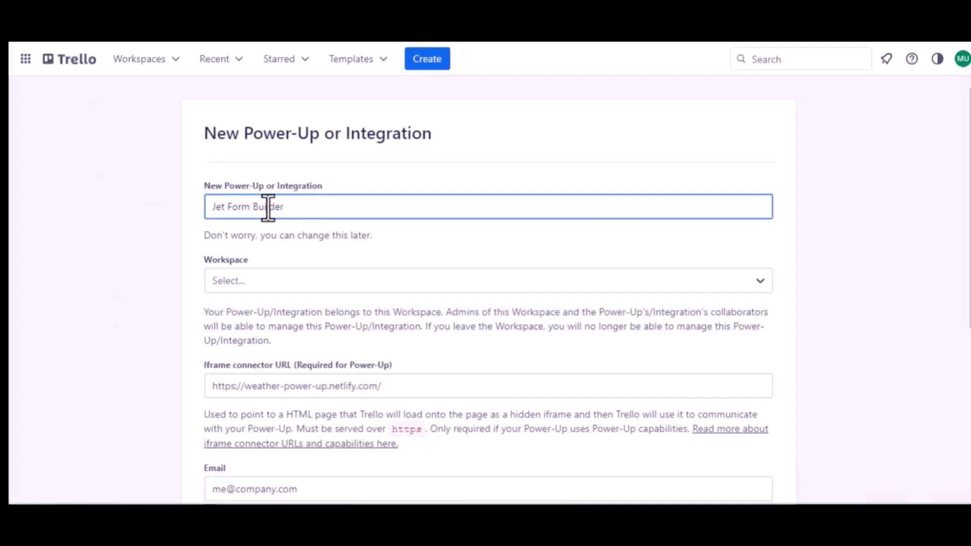
{"action": "left_click", "coordinate": [276, 280]}
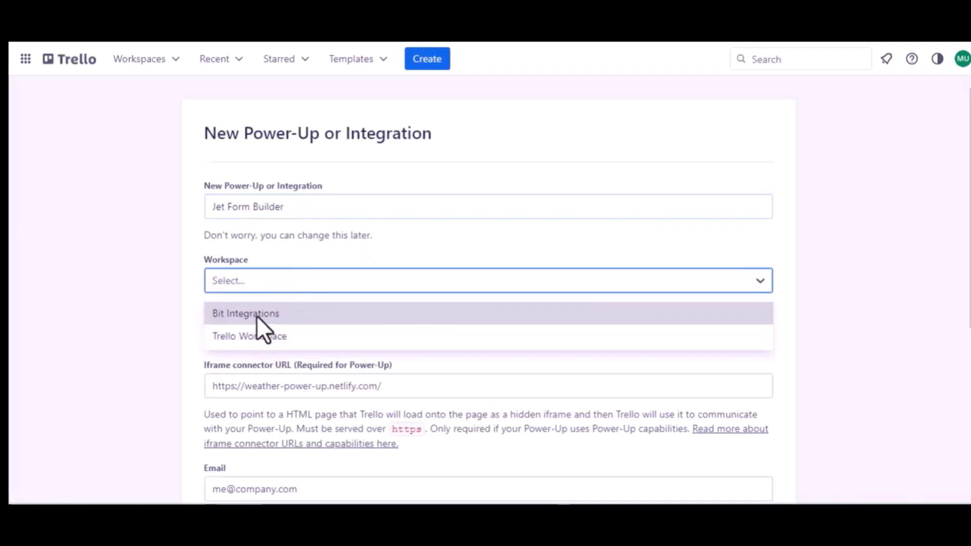
{"action": "left_click", "coordinate": [256, 333]}
Fill in the Power-Up's contact email and reuse the same address as the support contact
{"action": "scroll", "coordinate": [256, 331], "scroll_direction": "down", "scroll_amount": 3}
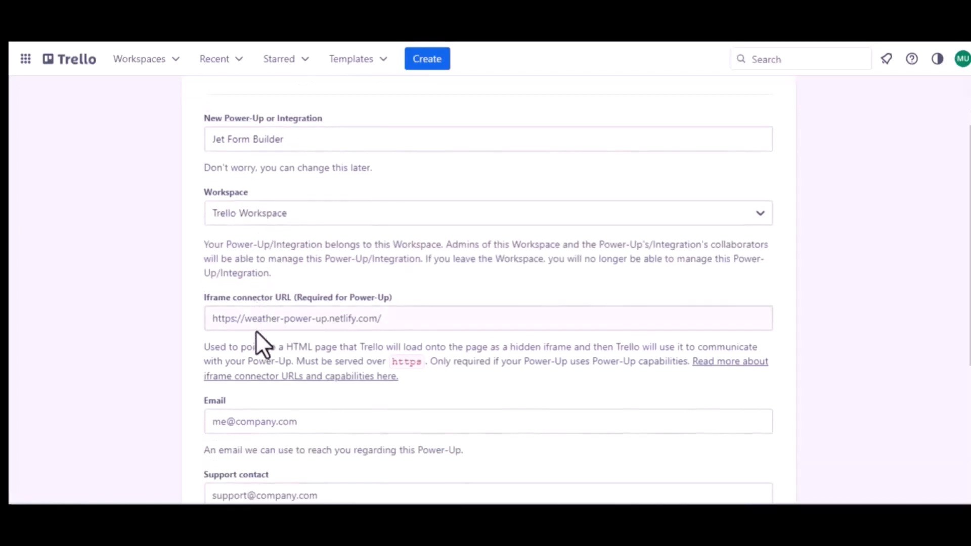
{"action": "scroll", "coordinate": [365, 324], "scroll_direction": "down", "scroll_amount": 5}
{"action": "left_click", "coordinate": [278, 309]}
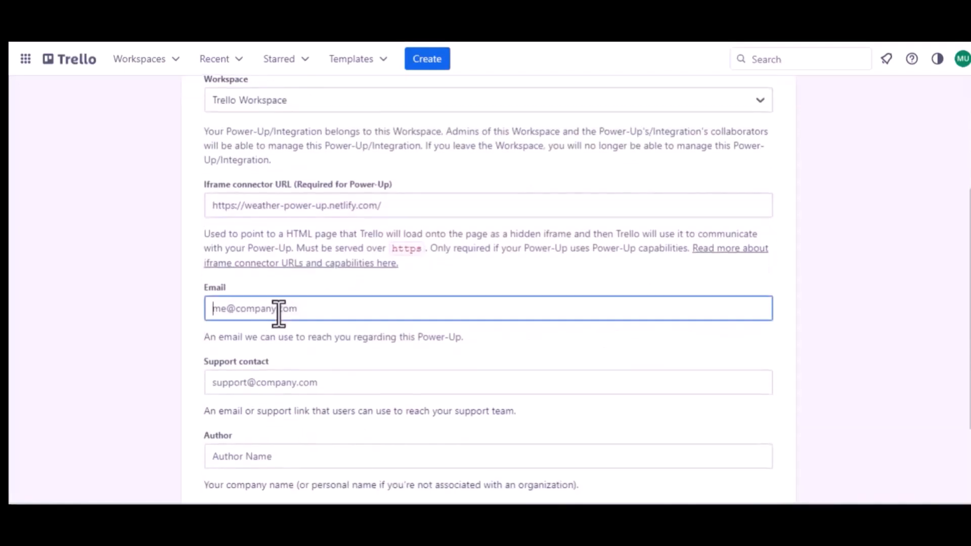
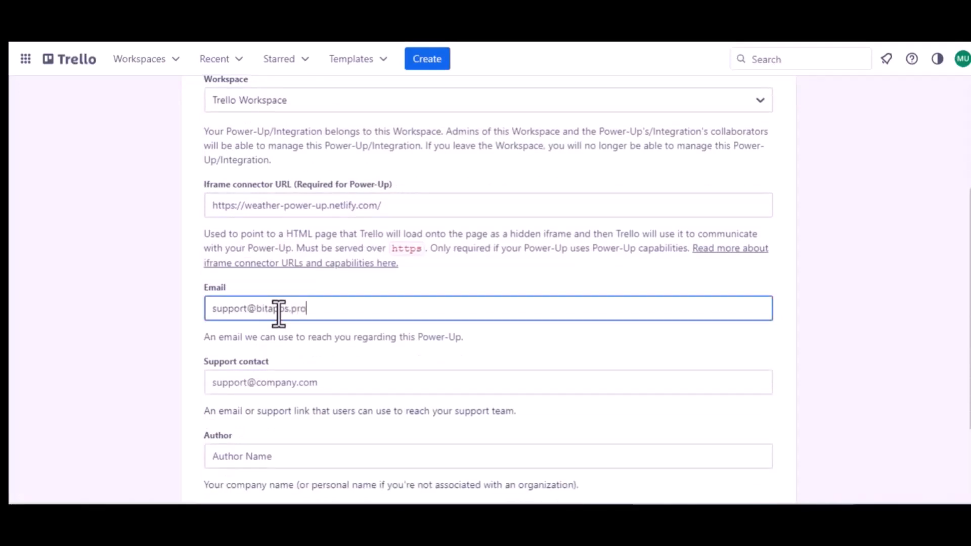
{"action": "key", "text": "ctrl+a"}
{"action": "key", "text": "ctrl+c"}
{"action": "left_click", "coordinate": [273, 383]}
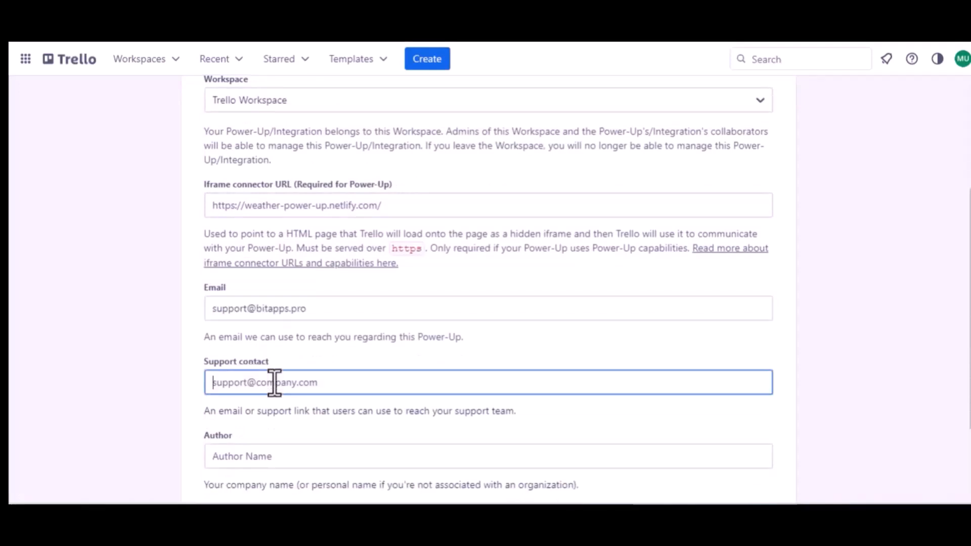
{"action": "key", "text": "ctrl+v"}
Set the author to Bit Apps and create the Power-Up
{"action": "scroll", "coordinate": [274, 382], "scroll_direction": "down", "scroll_amount": 1}
{"action": "scroll", "coordinate": [274, 382], "scroll_direction": "down", "scroll_amount": 3}
{"action": "left_click", "coordinate": [225, 348]}
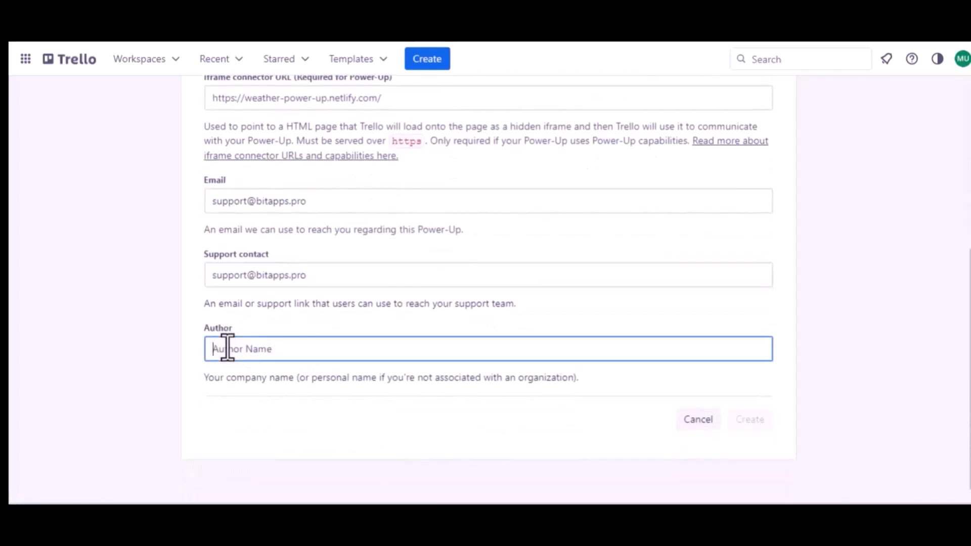
{"action": "type", "text": "Bit"}
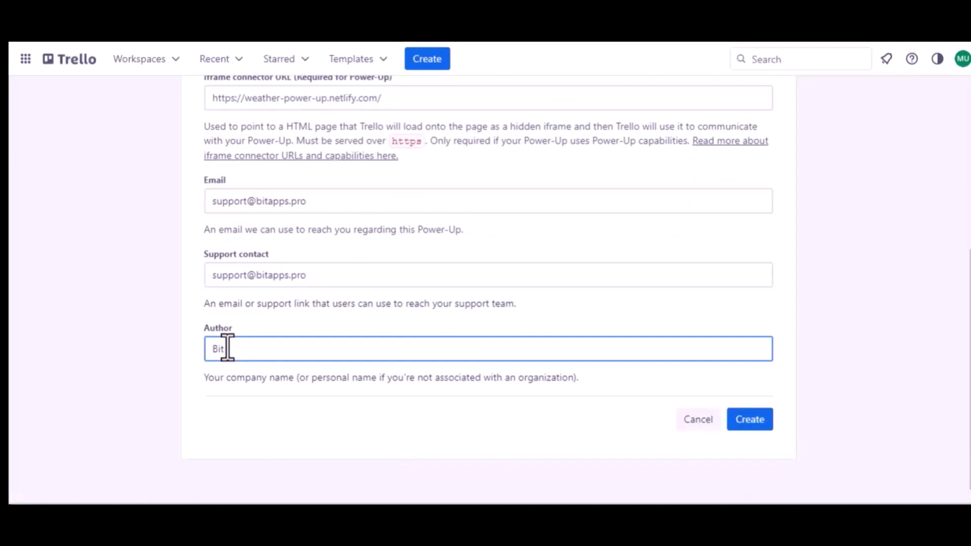
{"action": "type", "text": " Apps"}
{"action": "left_click", "coordinate": [753, 421]}
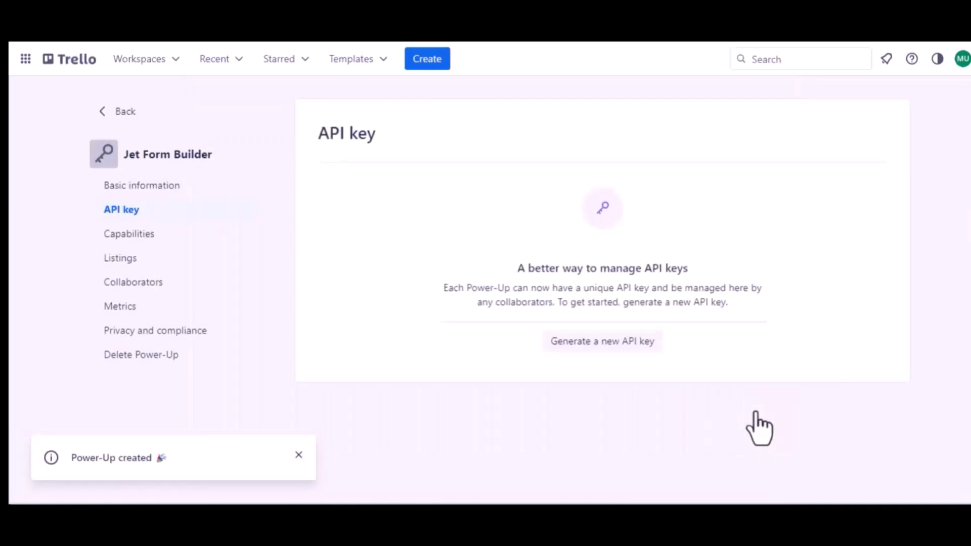
Generate an API key for the Power-Up and add the authorized redirect URI from Bit Integrations as an allowed origin
{"action": "left_click", "coordinate": [596, 342]}
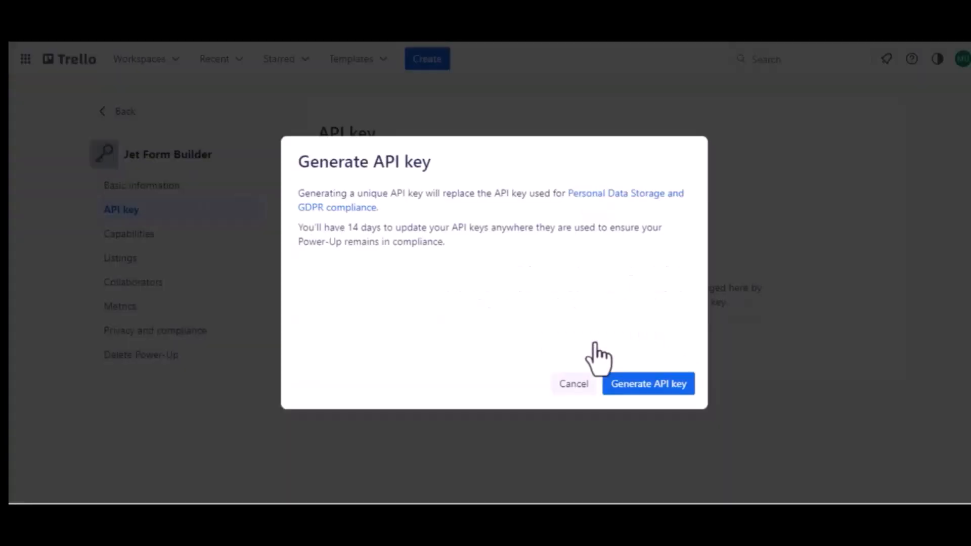
{"action": "left_click", "coordinate": [645, 388]}
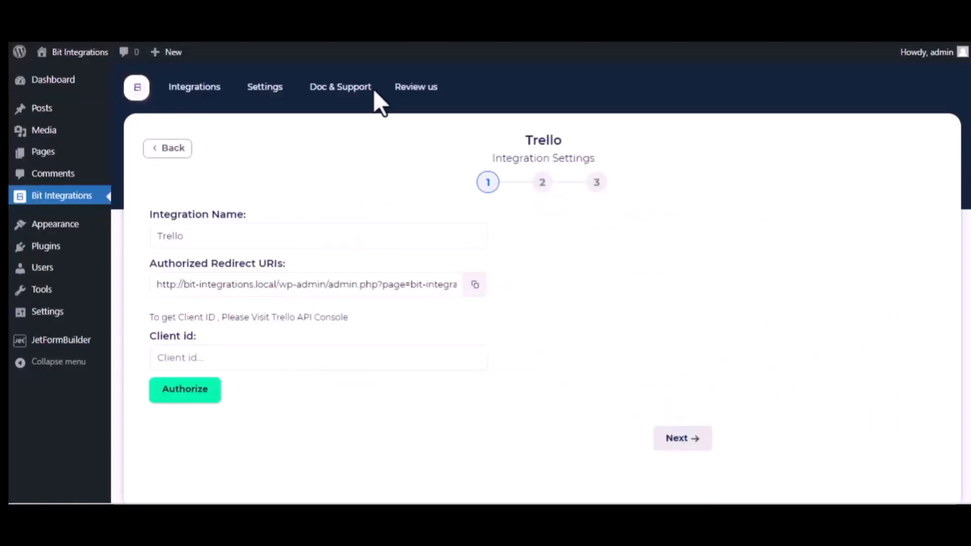
{"action": "left_click", "coordinate": [475, 284]}
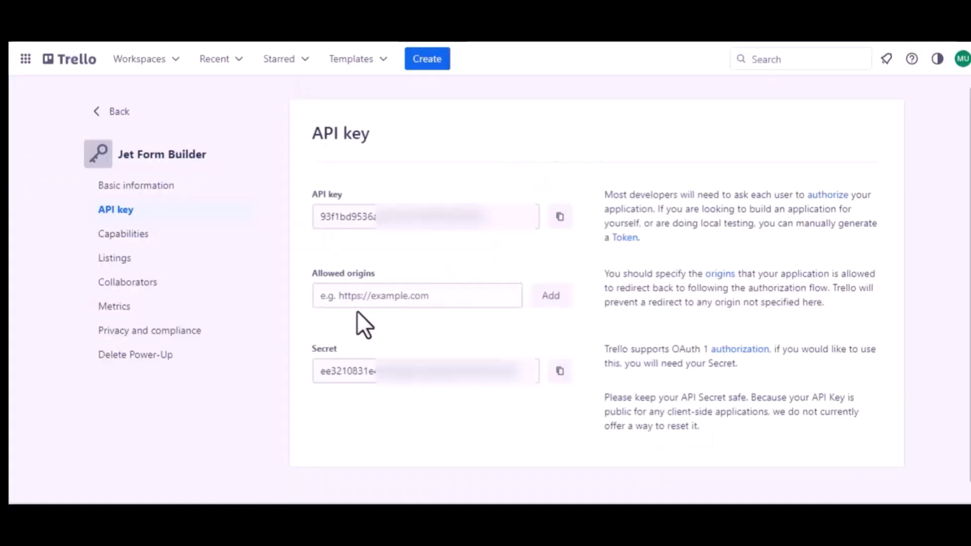
{"action": "left_click", "coordinate": [365, 299]}
{"action": "key", "text": "ctrl+v"}
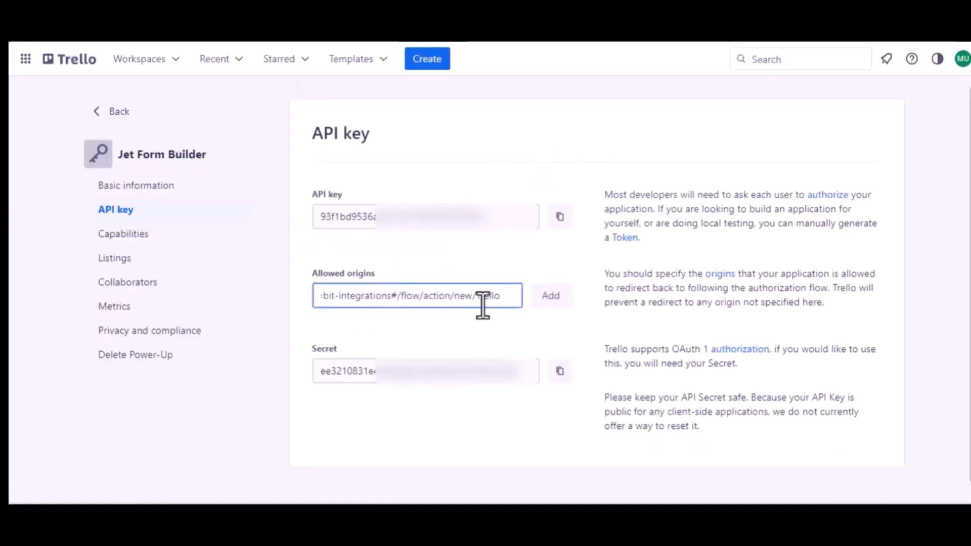
{"action": "left_click", "coordinate": [549, 304]}
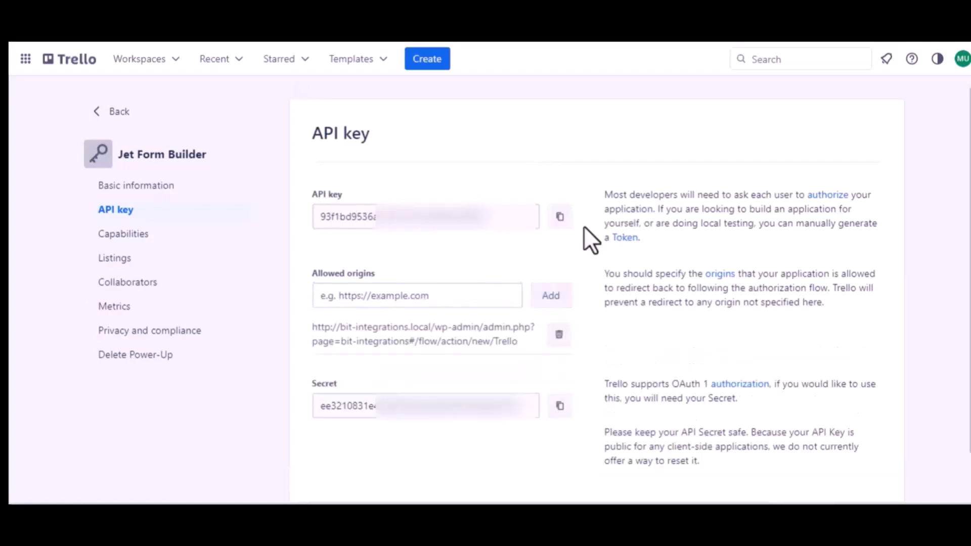
Copy the API key into the Client id field of the Trello integration in Bit Integrations and authorize access to the Trello account
{"action": "left_click", "coordinate": [559, 216]}
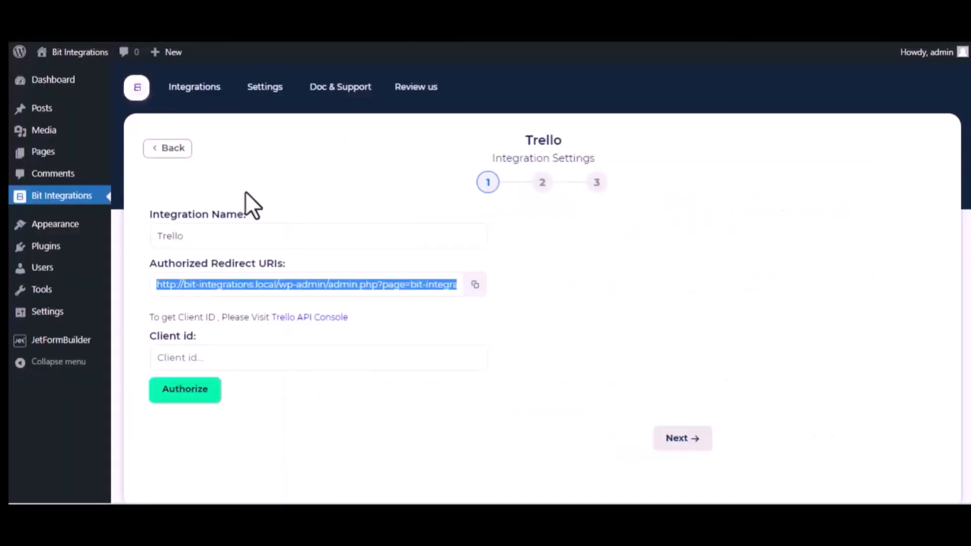
{"action": "left_click", "coordinate": [209, 351]}
{"action": "key", "text": "ctrl+v"}
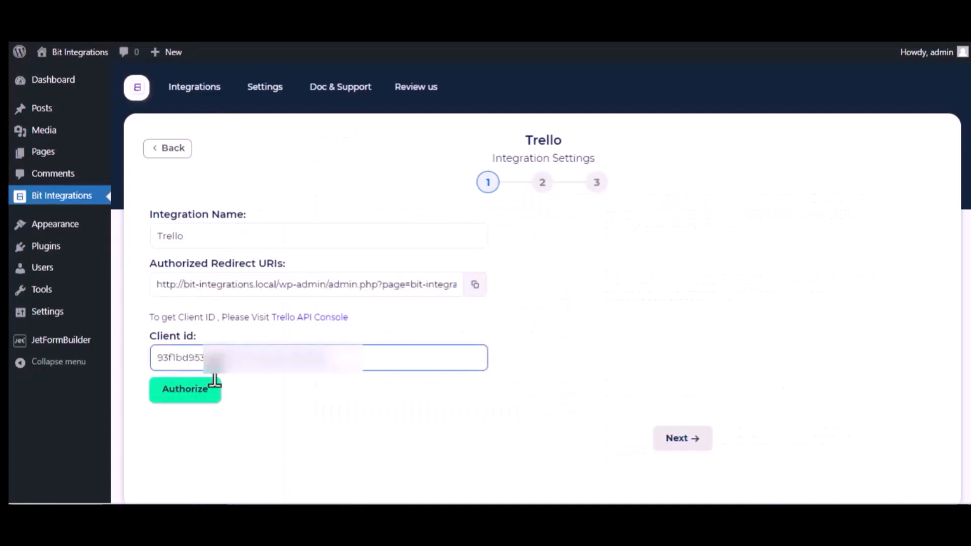
{"action": "left_click", "coordinate": [197, 394]}
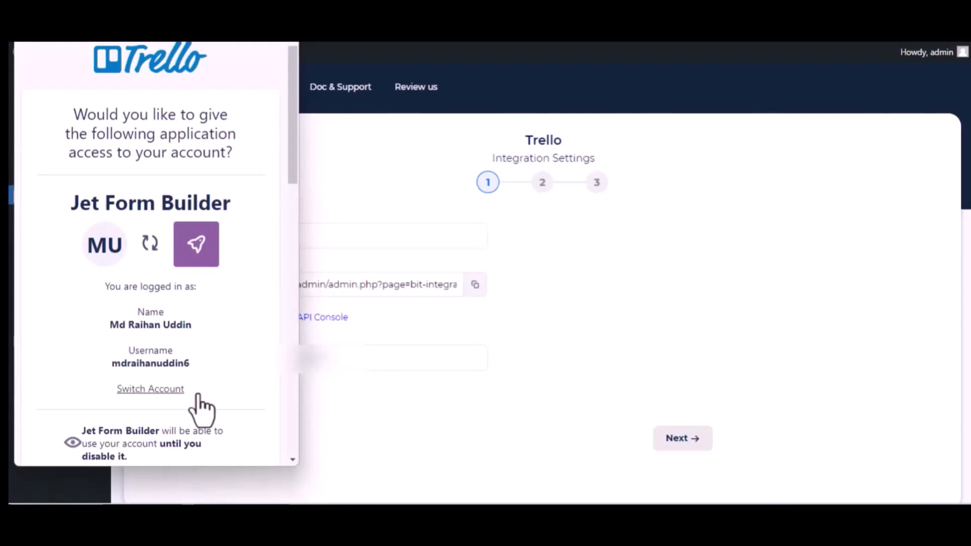
{"action": "scroll", "coordinate": [201, 410], "scroll_direction": "down", "scroll_amount": 12}
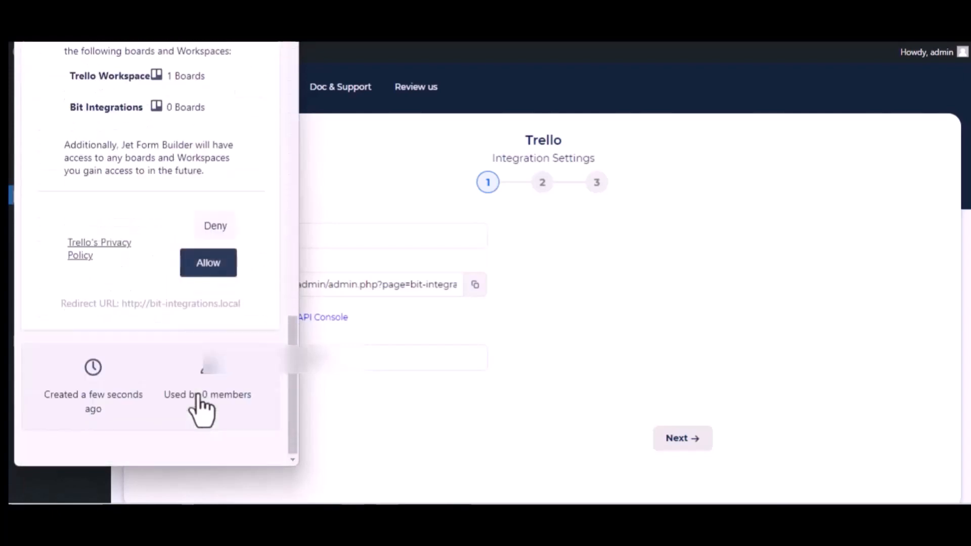
{"action": "left_click", "coordinate": [202, 273]}
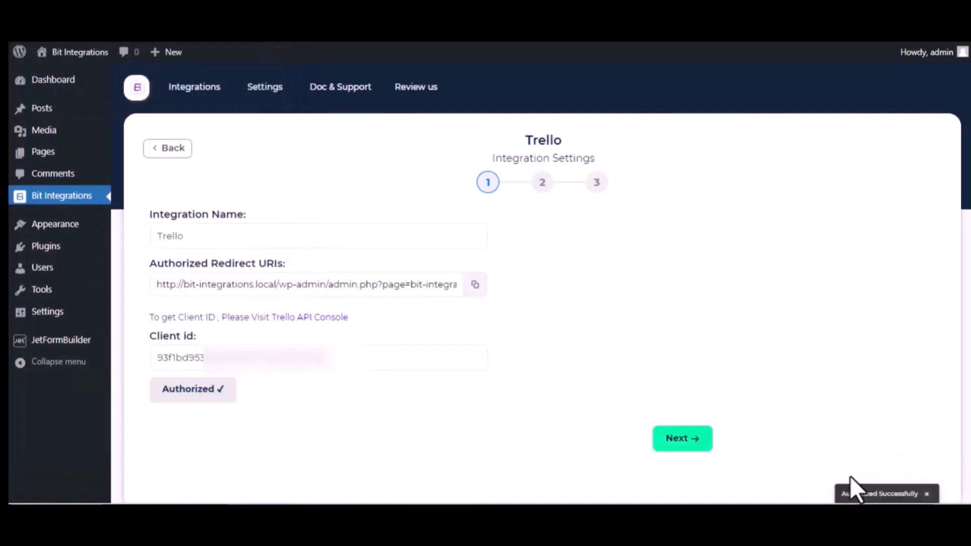
{"action": "left_click", "coordinate": [356, 363]}
{"action": "scroll", "coordinate": [356, 379], "scroll_direction": "down", "scroll_amount": 2}
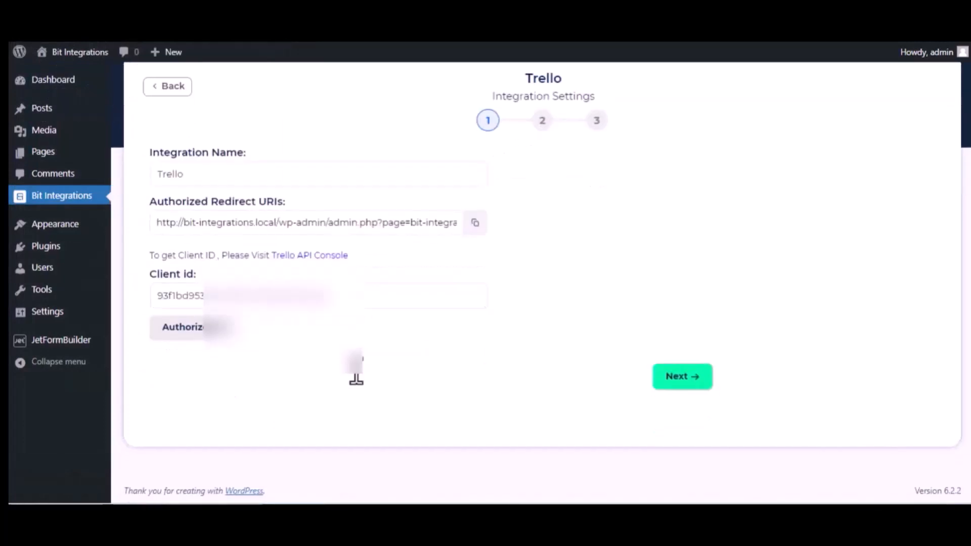
Proceed to the Trello board settings and choose the Bit Integrations board with its To Do list
{"action": "left_click", "coordinate": [688, 377]}
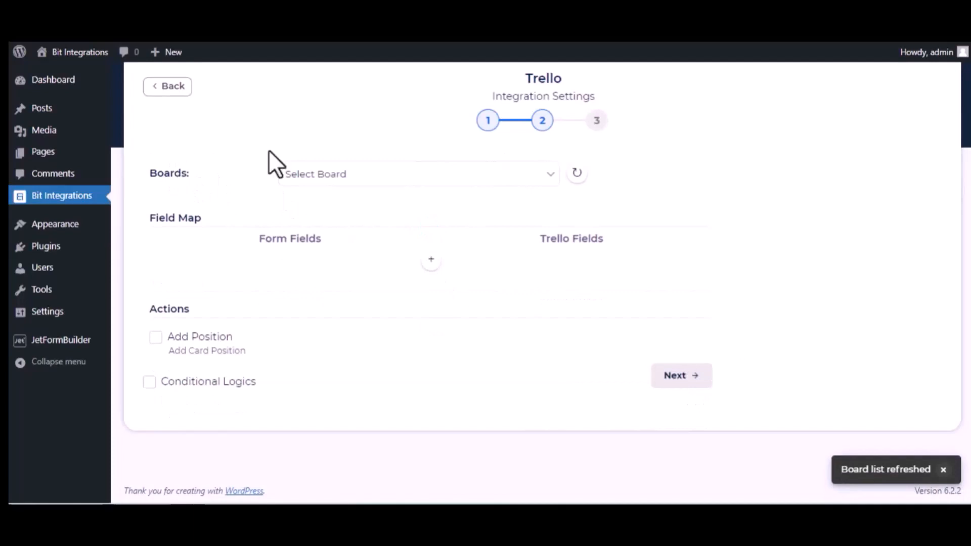
{"action": "left_click", "coordinate": [365, 174]}
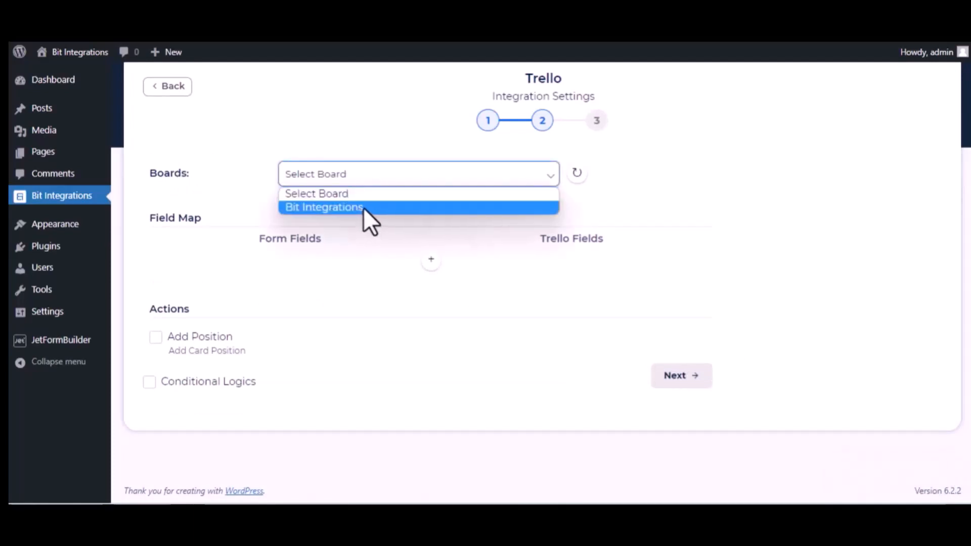
{"action": "left_click", "coordinate": [363, 208]}
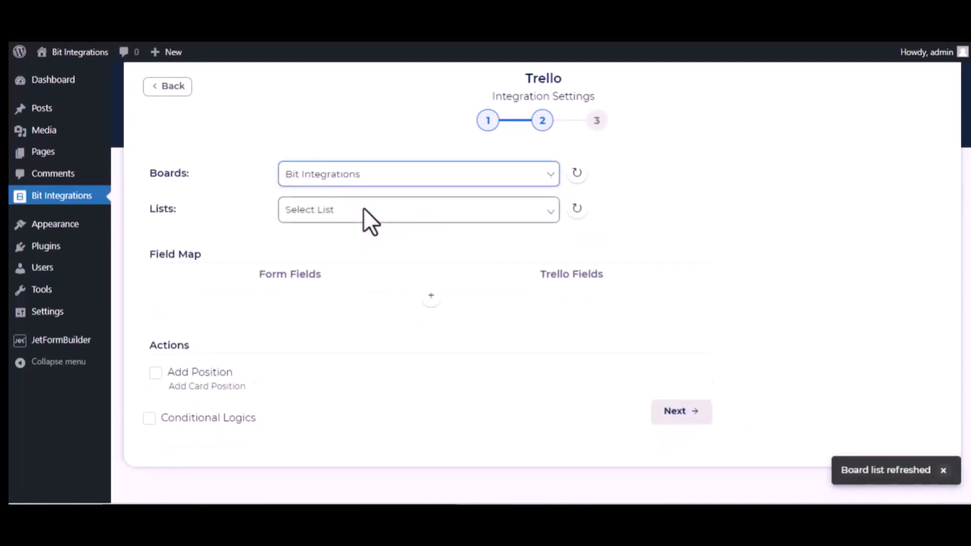
{"action": "left_click", "coordinate": [326, 217]}
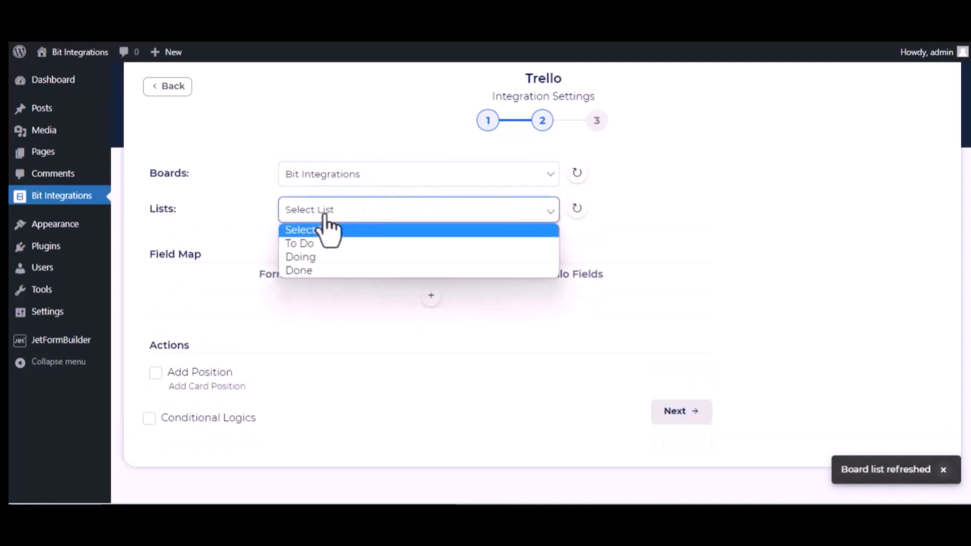
{"action": "left_click", "coordinate": [320, 245]}
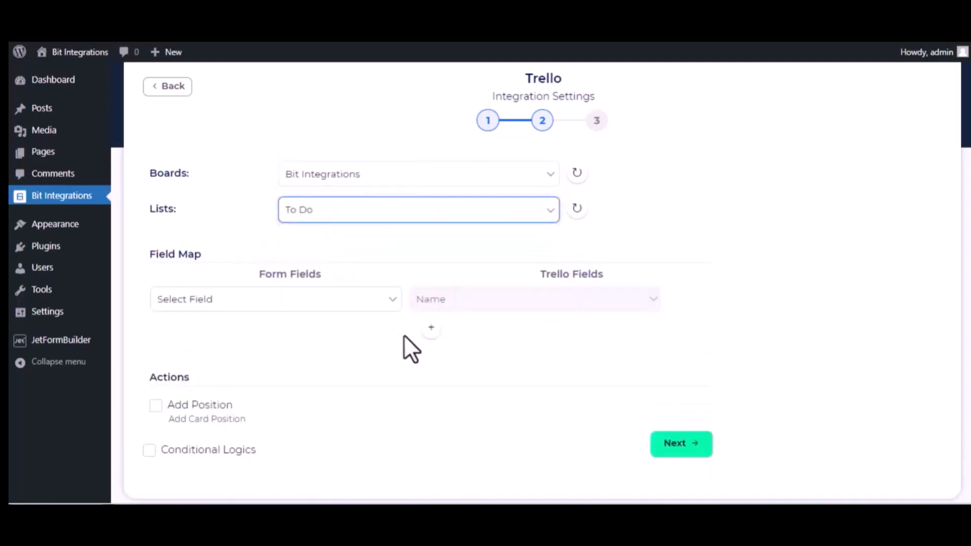
Map the form field Bit Integrations-name to the Trello Name field
{"action": "left_click", "coordinate": [336, 305]}
{"action": "scroll", "coordinate": [305, 214], "scroll_direction": "down", "scroll_amount": 5}
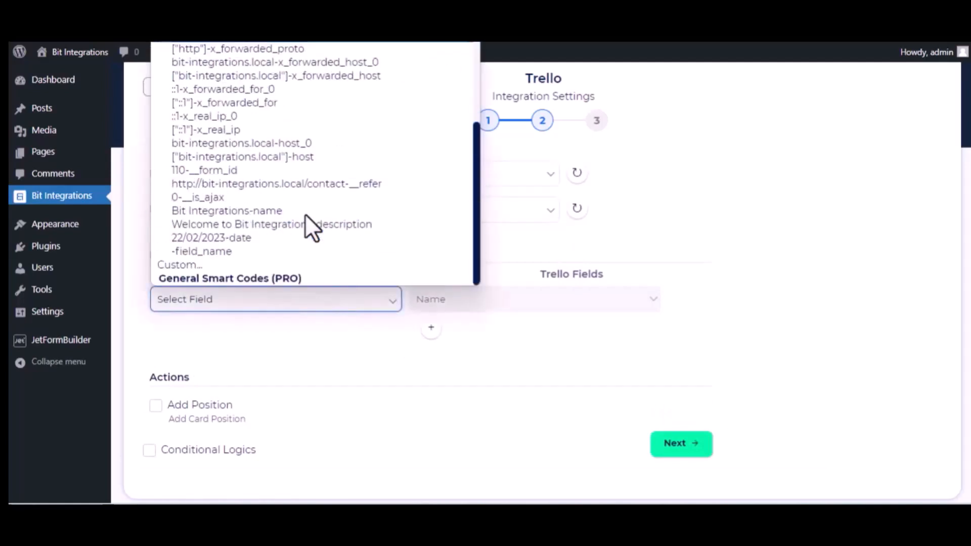
{"action": "left_click", "coordinate": [274, 211]}
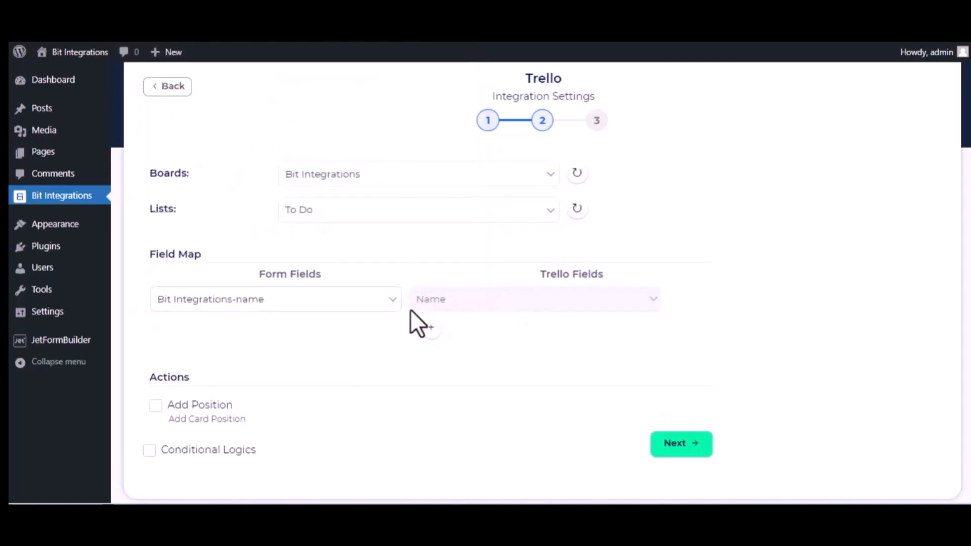
Add a field mapping from Welcome to Bit Integrations-description to the Trello Description field
{"action": "left_click", "coordinate": [431, 327]}
{"action": "left_click", "coordinate": [369, 333]}
{"action": "scroll", "coordinate": [331, 256], "scroll_direction": "down", "scroll_amount": 5}
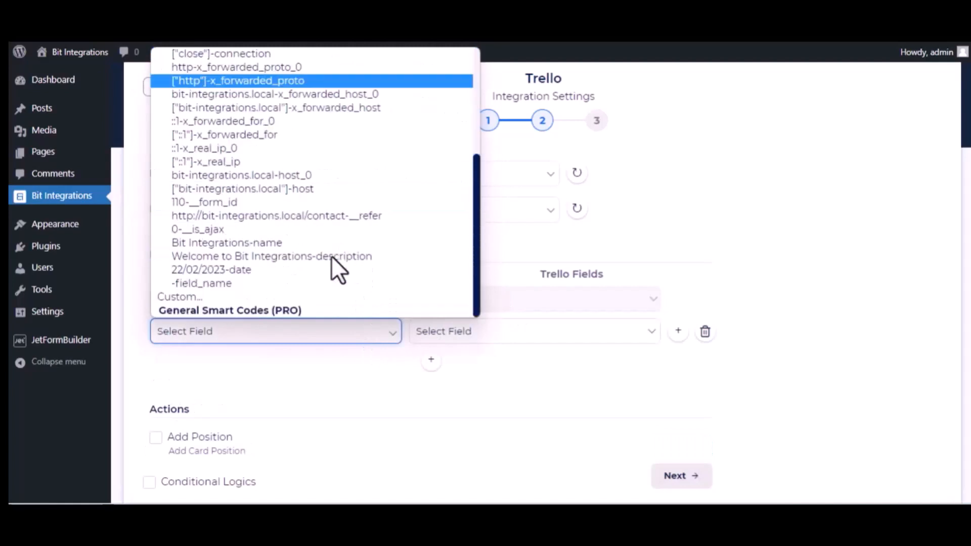
{"action": "left_click", "coordinate": [278, 258]}
{"action": "left_click", "coordinate": [535, 338]}
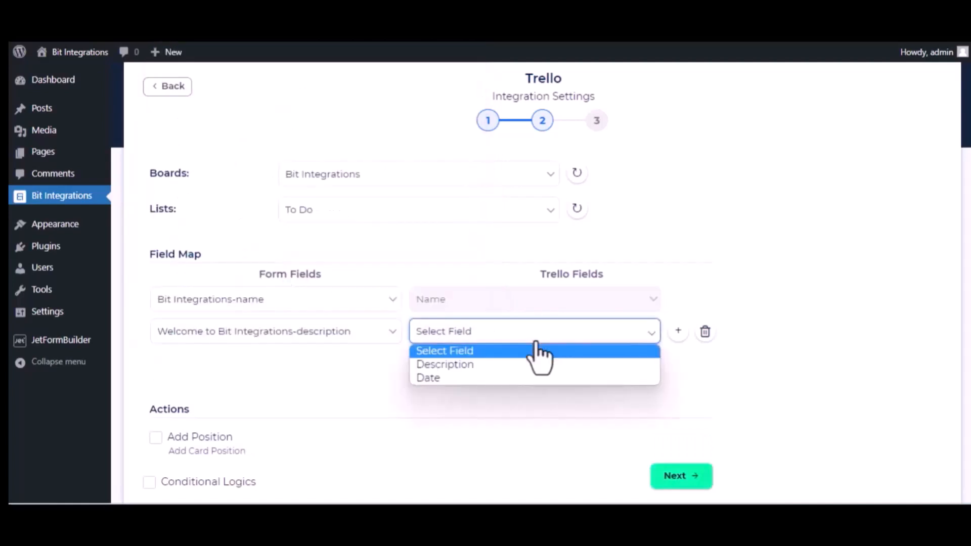
{"action": "left_click", "coordinate": [516, 364]}
Add another field mapping that links 22/02/2023-date to the Trello Date field
{"action": "left_click", "coordinate": [431, 360]}
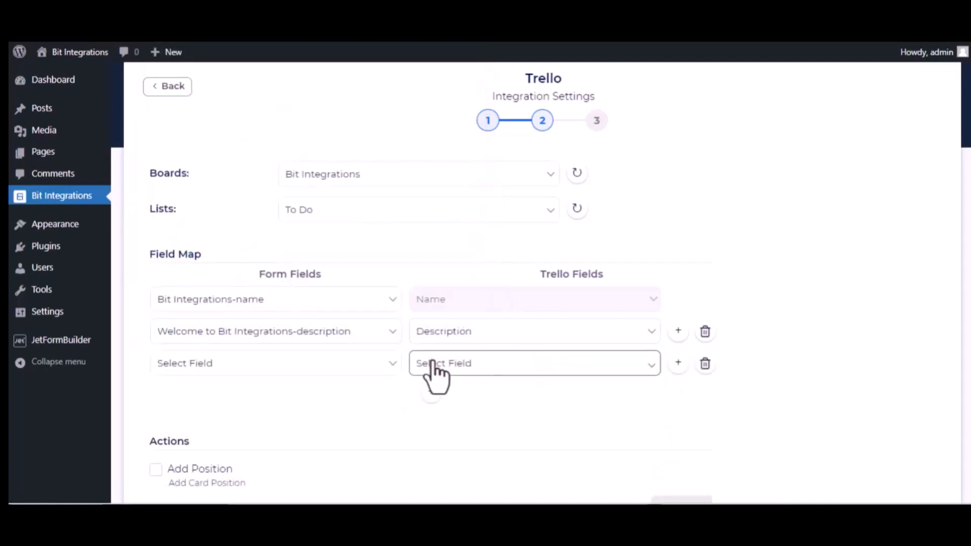
{"action": "left_click", "coordinate": [331, 363]}
{"action": "scroll", "coordinate": [339, 325], "scroll_direction": "down", "scroll_amount": 3}
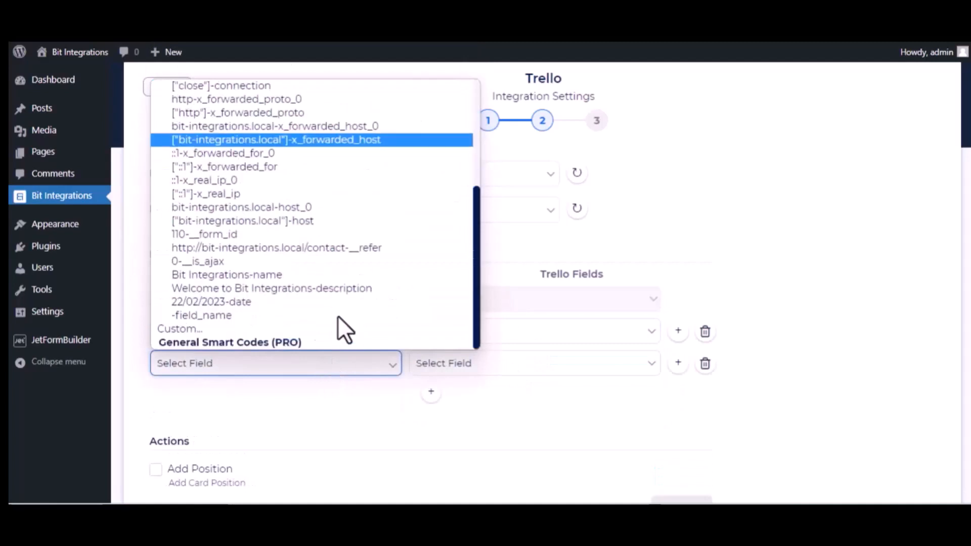
{"action": "left_click", "coordinate": [287, 301]}
{"action": "left_click", "coordinate": [481, 364]}
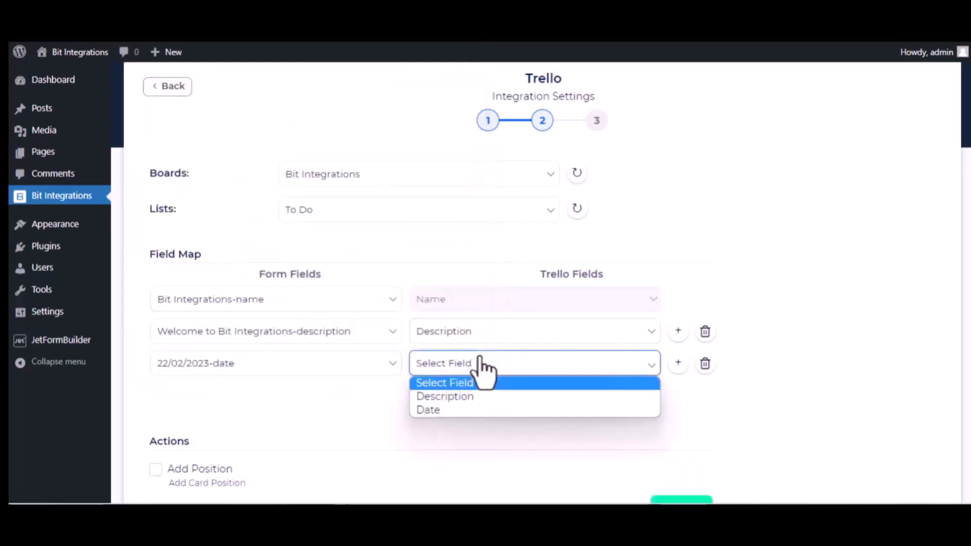
{"action": "left_click", "coordinate": [455, 410]}
Accept the field map without extra actions or conditional logic, and finish and save the Trello integration
{"action": "scroll", "coordinate": [301, 435], "scroll_direction": "down", "scroll_amount": 3}
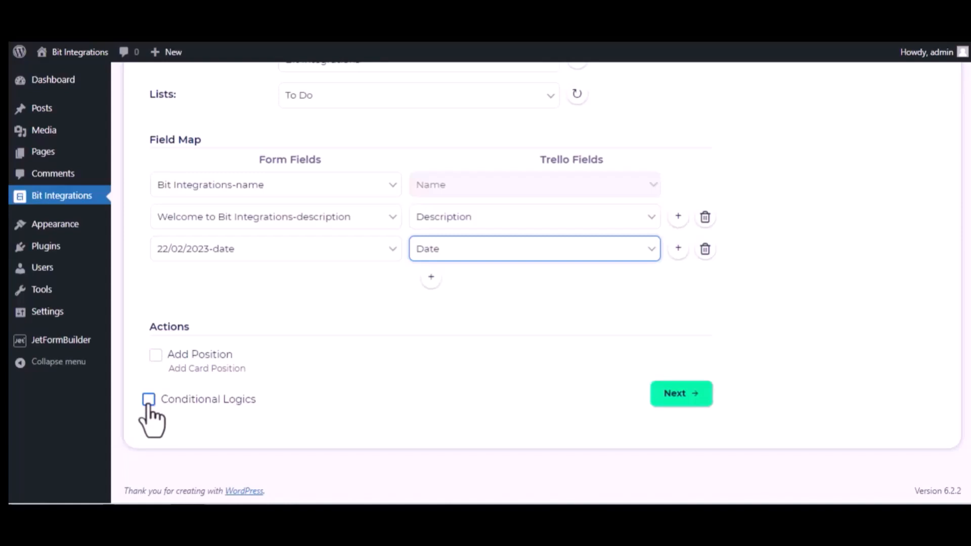
{"action": "left_click", "coordinate": [696, 395]}
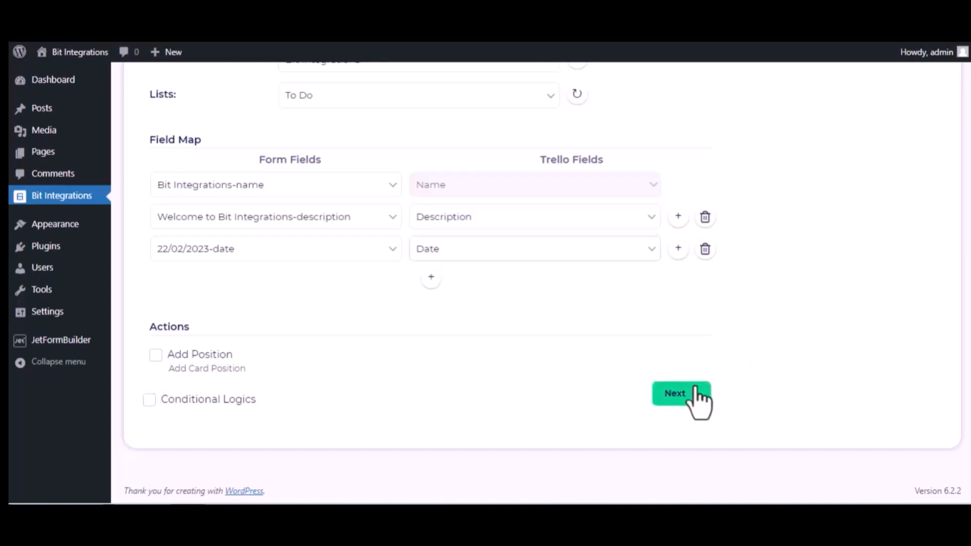
{"action": "left_click", "coordinate": [537, 223]}
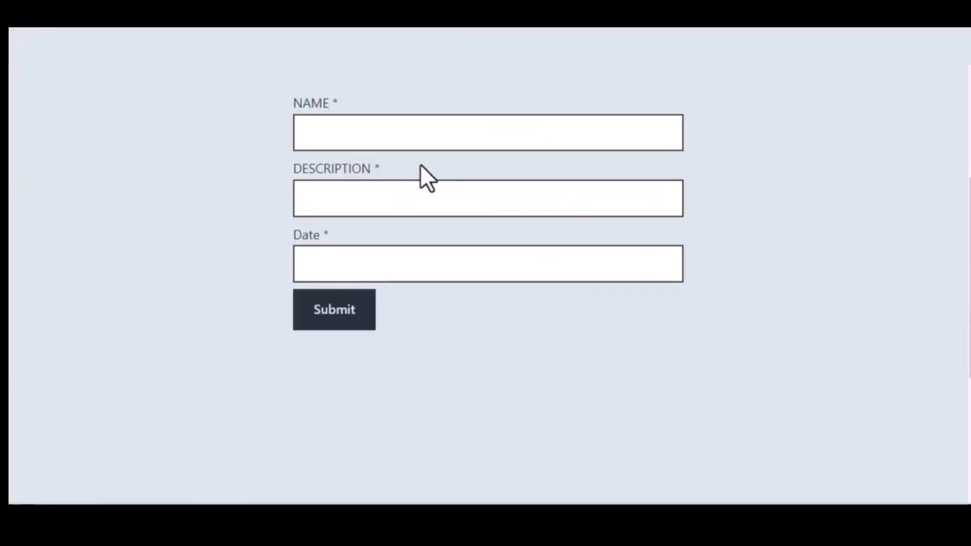
In the website's contact form, enter Bit Integrations as the name and "Welcome to Bit Integrations Plugin" as the description
{"action": "left_click", "coordinate": [371, 137]}
{"action": "type", "text": "B"}
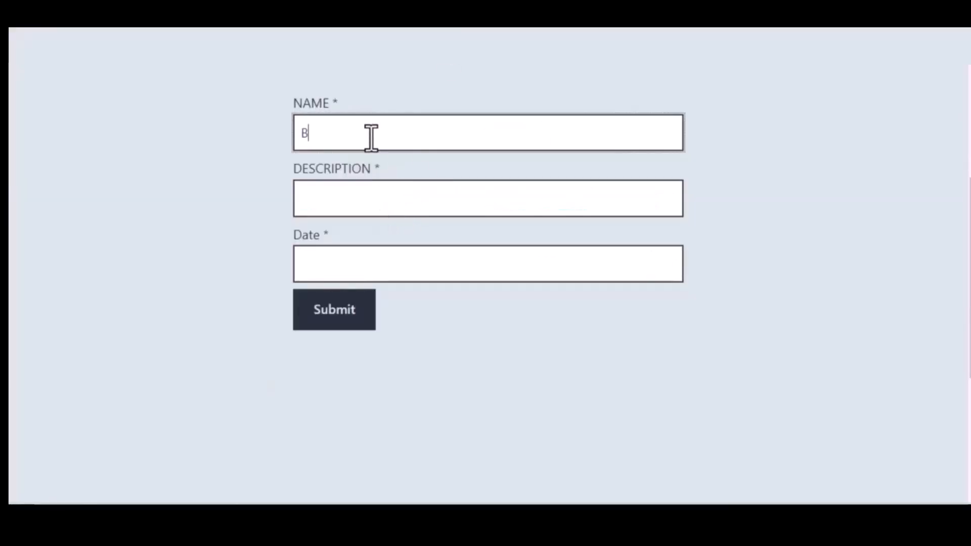
{"action": "type", "text": "it Integrations"}
{"action": "left_click", "coordinate": [384, 192]}
{"action": "type", "text": "Welcome to Bi"}
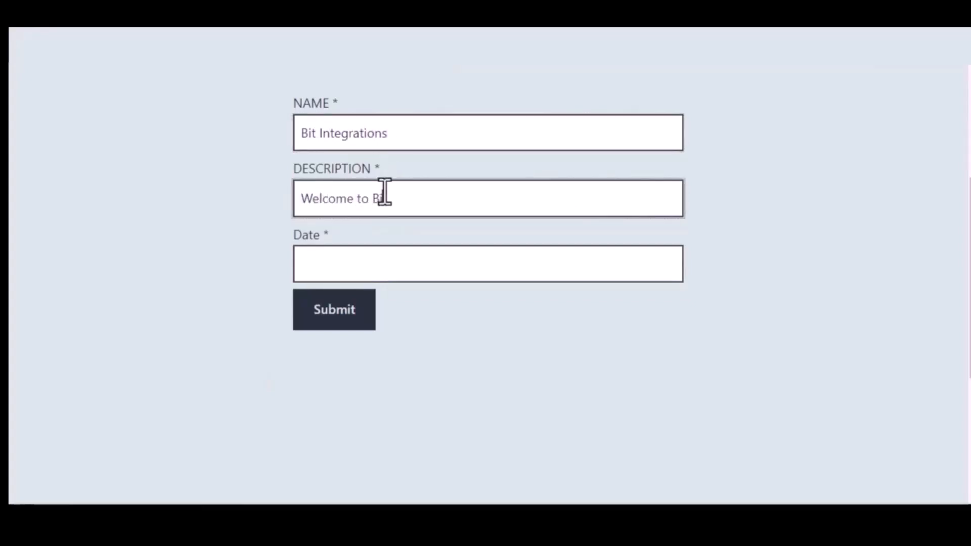
{"action": "type", "text": "t Integrations Plugin"}
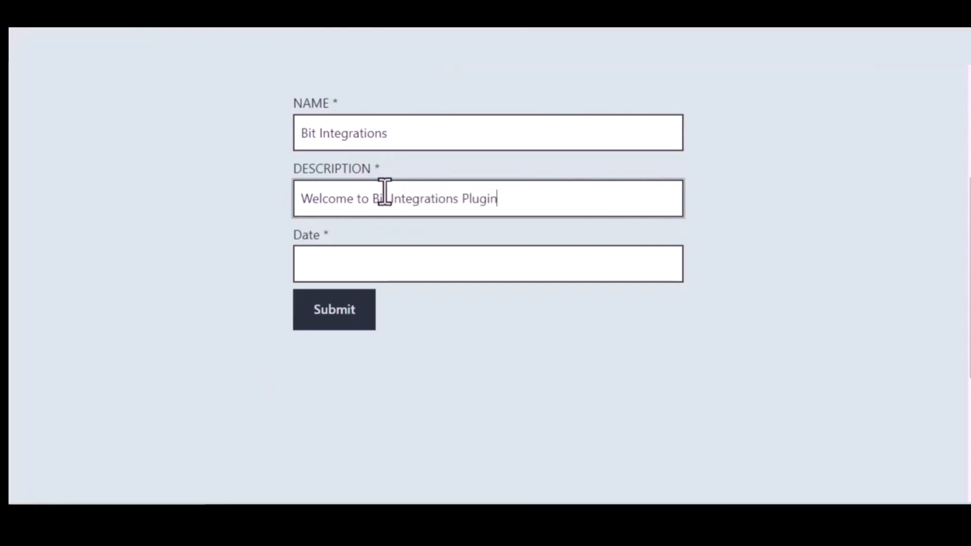
Set the form's date to 09/22/2023 and submit the test entry
{"action": "left_click", "coordinate": [404, 262]}
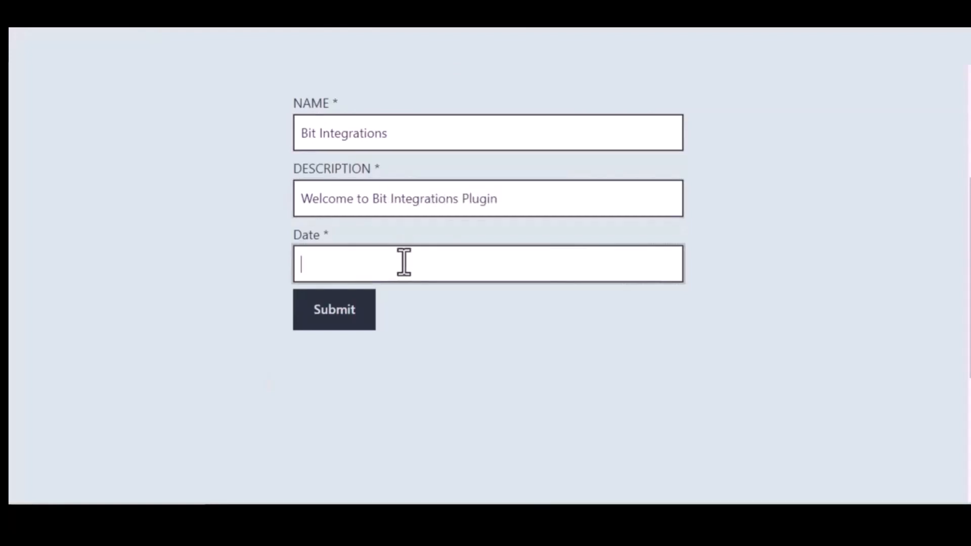
{"action": "type", "text": "09/22/2022"}
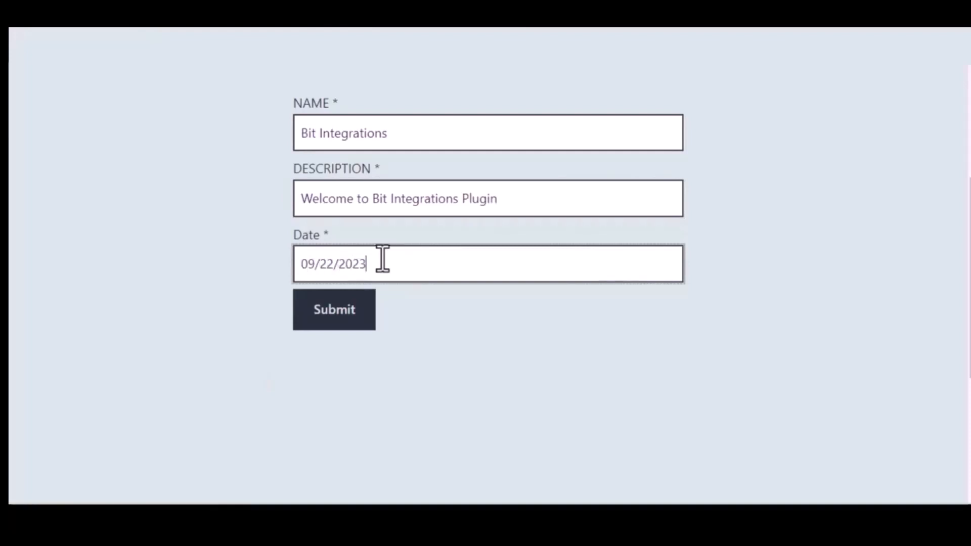
{"action": "left_click", "coordinate": [337, 310]}
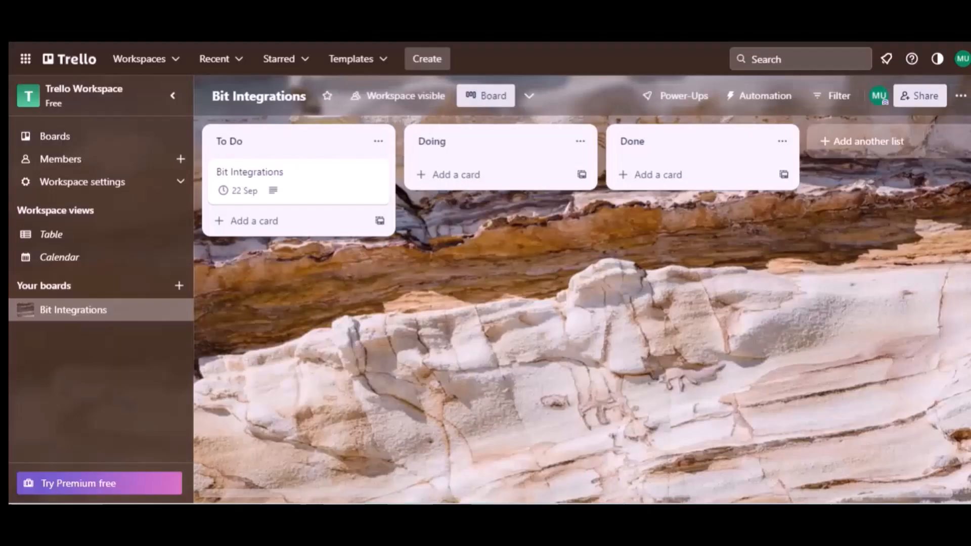
On the Trello board, open the Bit Integrations card in the To Do list to check its description and due date
{"action": "left_click", "coordinate": [257, 148]}
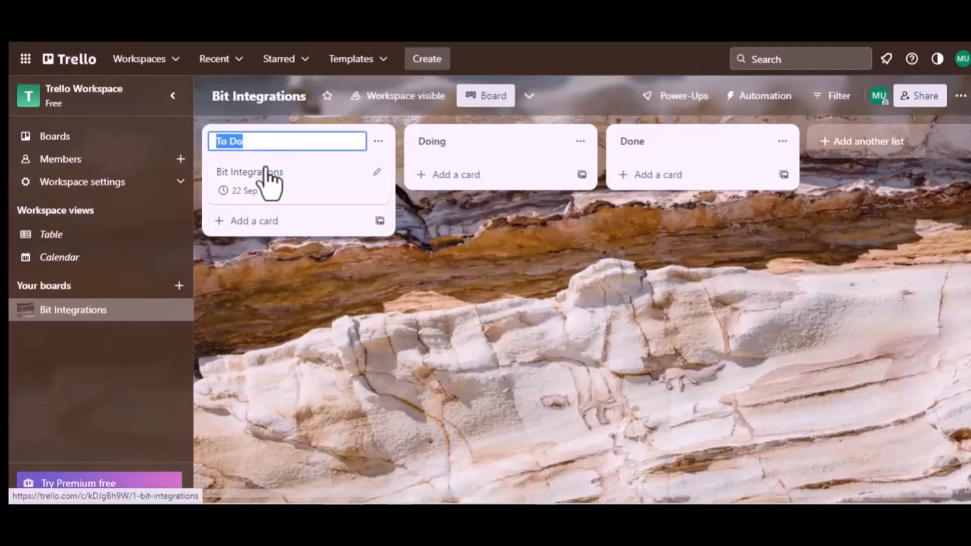
{"action": "left_click", "coordinate": [266, 181]}
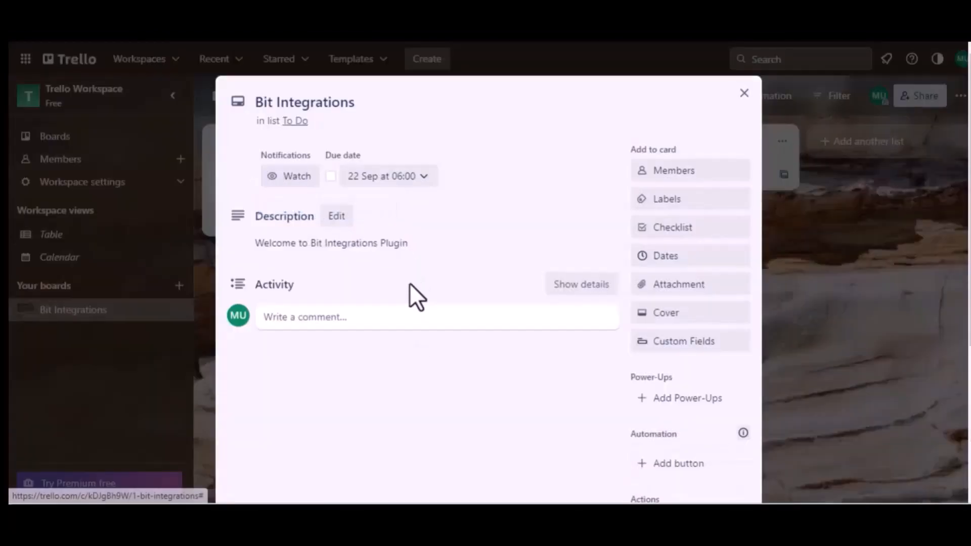